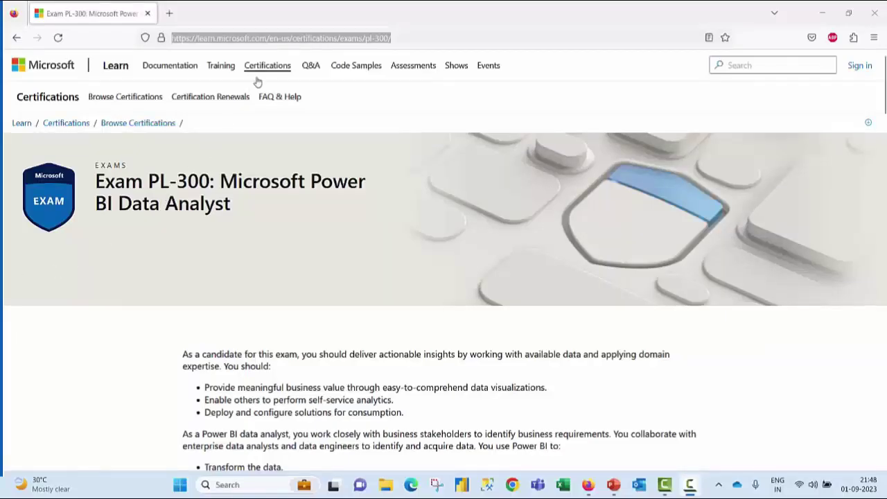
Review the PL-300 exam page's scheduling details, skills measured, self-paced learning paths and related certifications.
{"action": "left_click", "coordinate": [416, 39]}
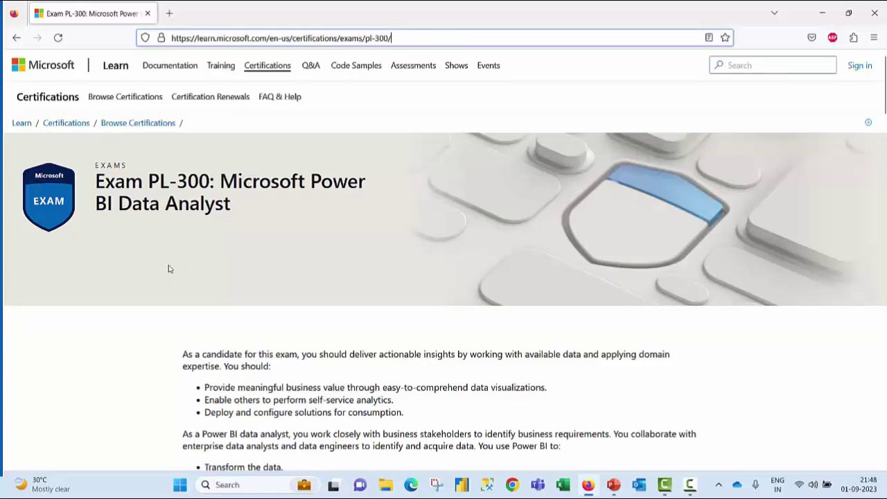
{"action": "scroll", "coordinate": [129, 239], "scroll_direction": "down", "scroll_amount": 10}
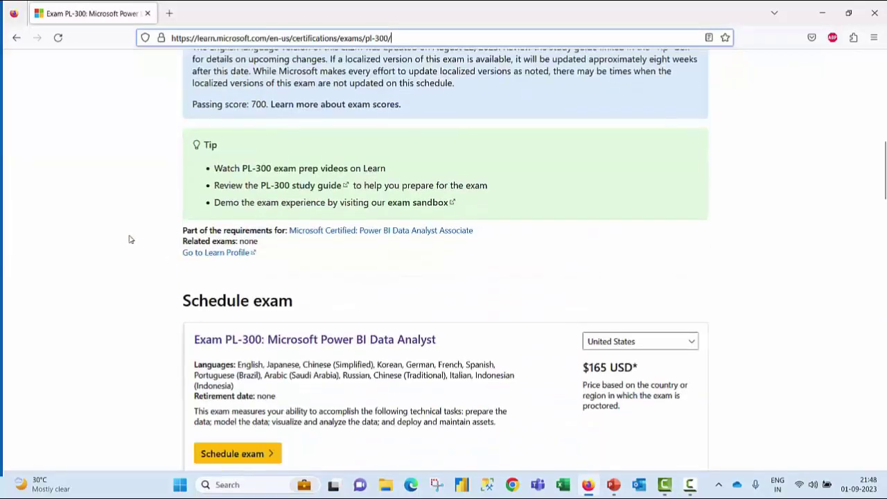
{"action": "scroll", "coordinate": [129, 239], "scroll_direction": "down", "scroll_amount": 6}
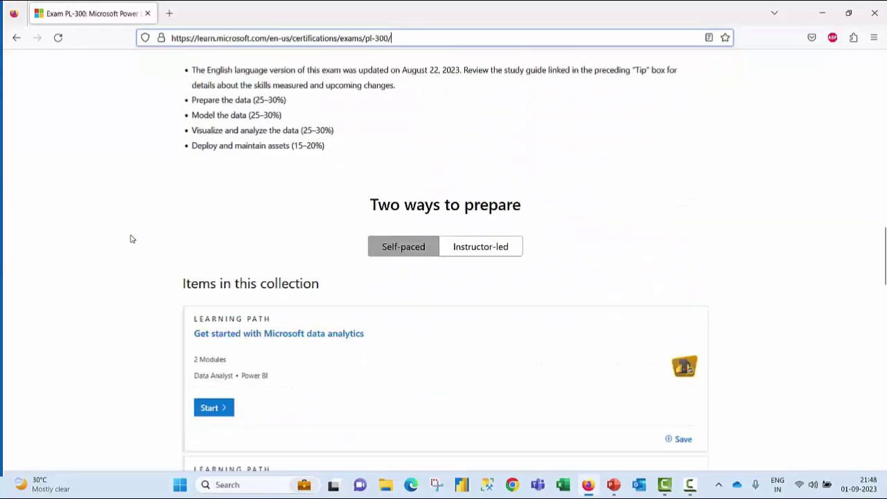
{"action": "scroll", "coordinate": [152, 219], "scroll_direction": "up", "scroll_amount": 2}
{"action": "scroll", "coordinate": [331, 253], "scroll_direction": "down", "scroll_amount": 4}
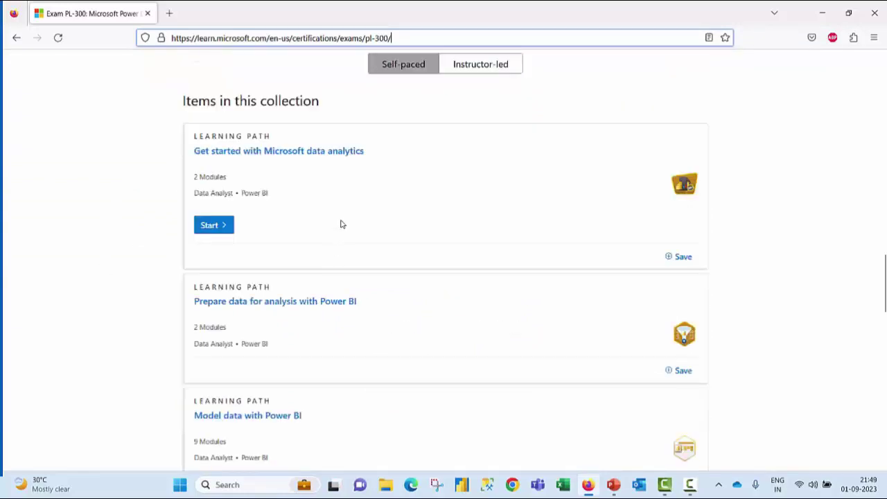
{"action": "scroll", "coordinate": [340, 224], "scroll_direction": "down", "scroll_amount": 4}
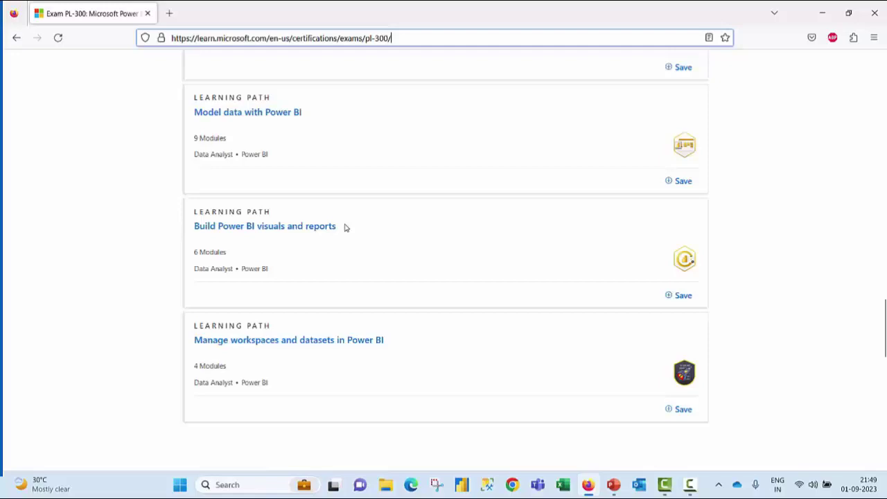
{"action": "scroll", "coordinate": [374, 233], "scroll_direction": "down", "scroll_amount": 2}
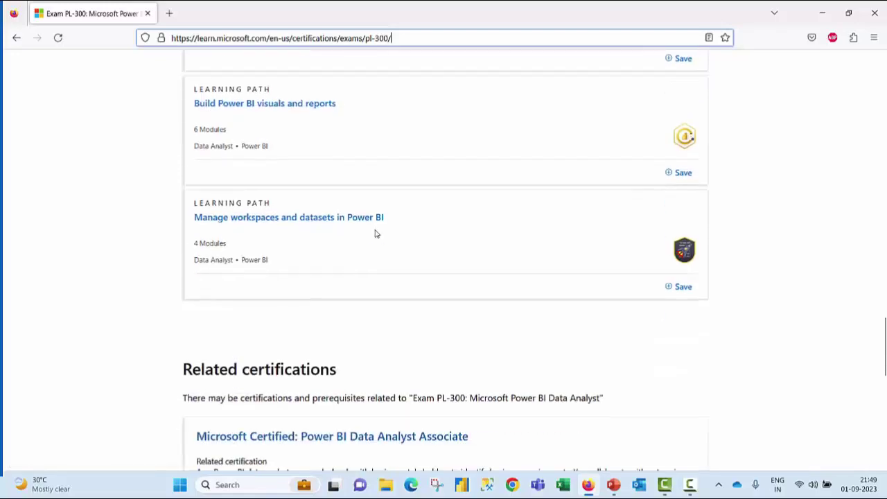
{"action": "scroll", "coordinate": [376, 234], "scroll_direction": "up", "scroll_amount": 10}
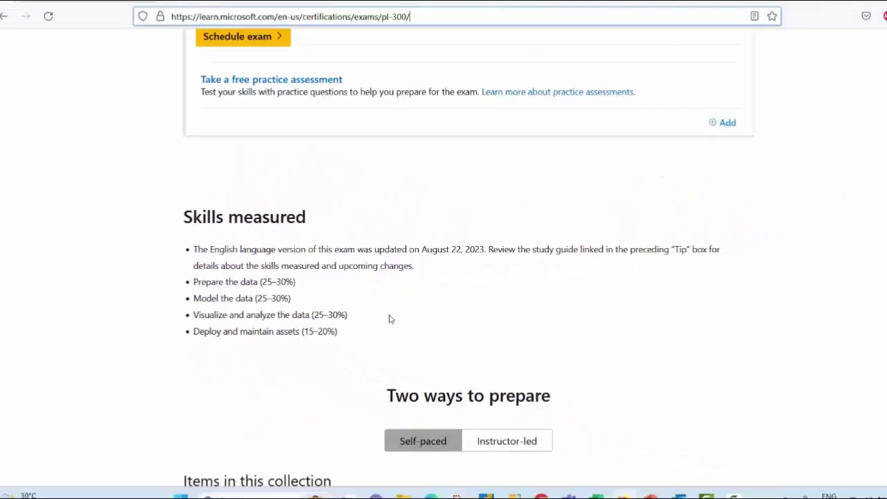
{"action": "scroll", "coordinate": [373, 316], "scroll_direction": "up", "scroll_amount": 5}
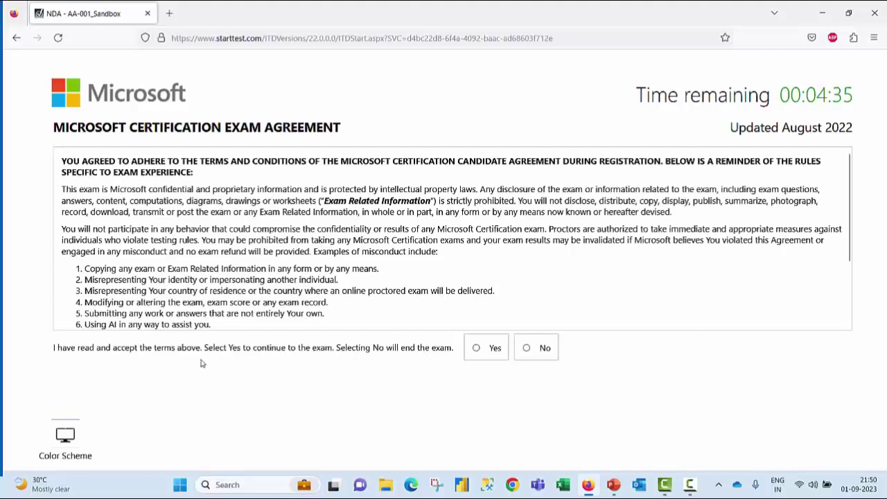
Accept the Microsoft Certification Exam Agreement and start the AA-001_Sandbox exam past the welcome and ready screens.
{"action": "left_click", "coordinate": [477, 348]}
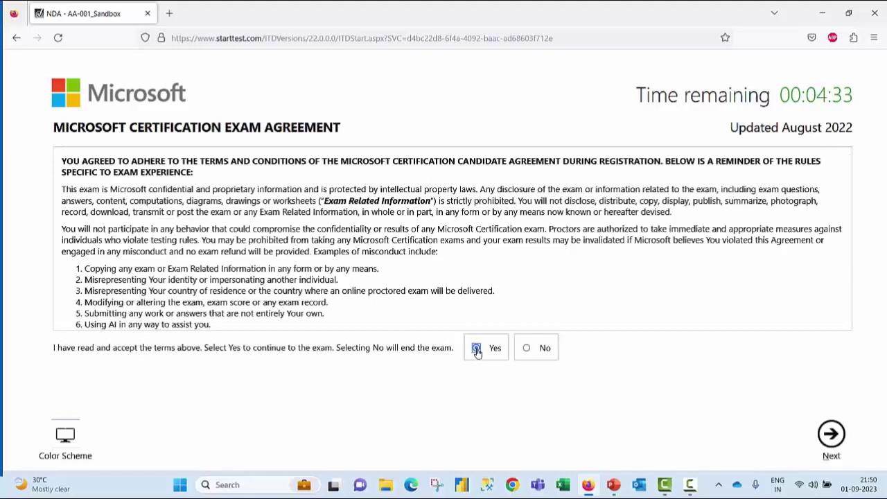
{"action": "left_click", "coordinate": [830, 434]}
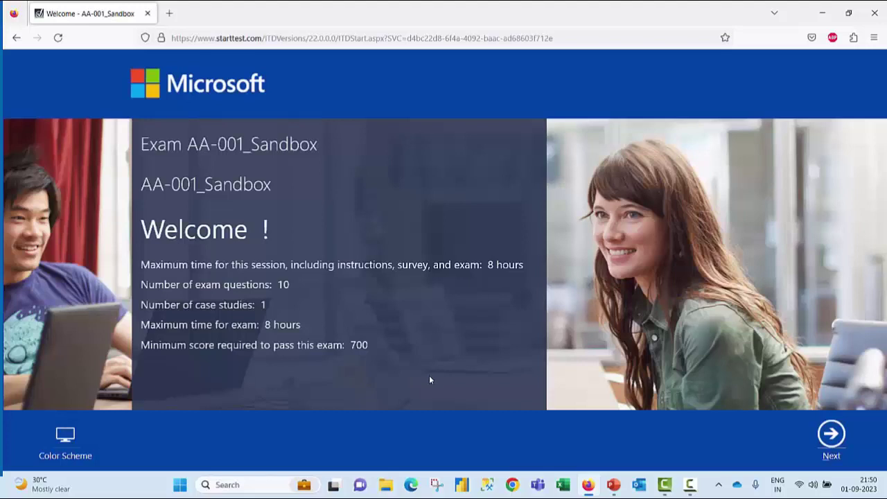
{"action": "left_click", "coordinate": [830, 433]}
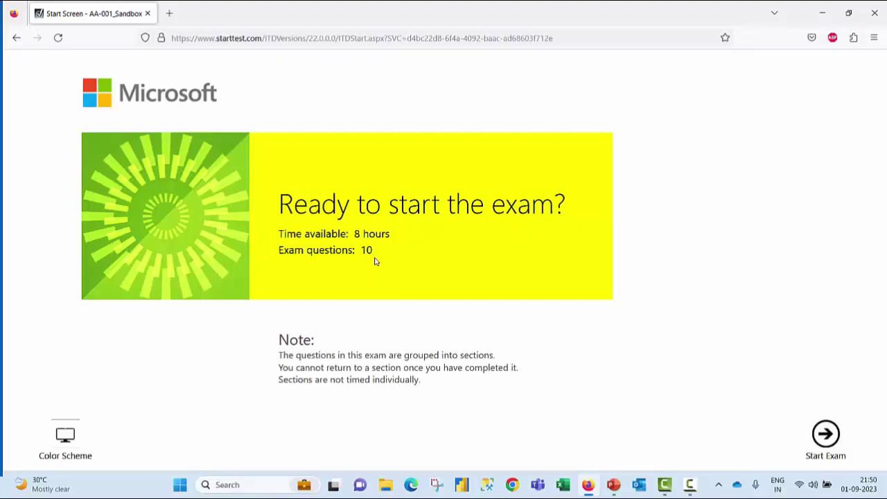
{"action": "left_click", "coordinate": [827, 438]}
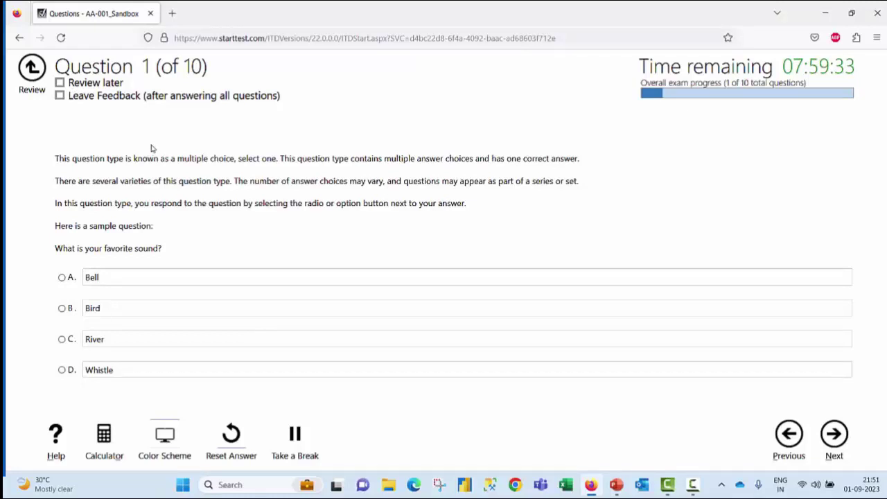
Answer the favorite sound question with Bell, flag it for later review, and advance to question 2.
{"action": "left_click", "coordinate": [62, 278]}
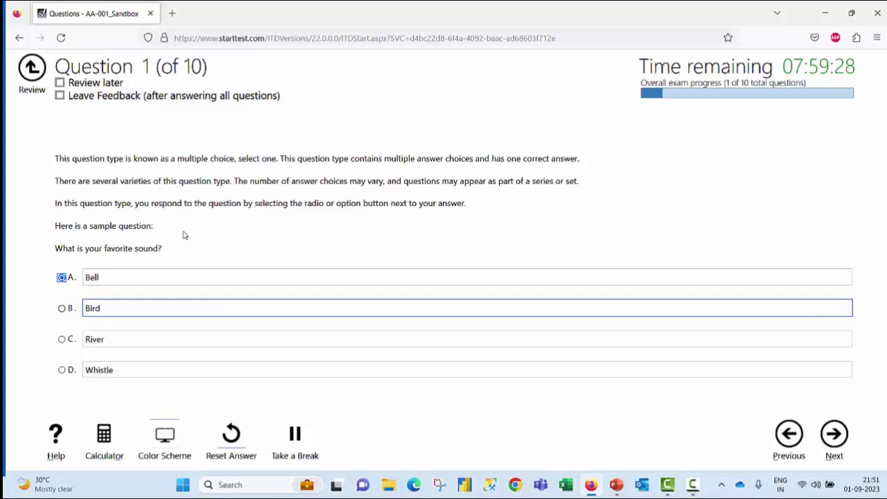
{"action": "left_click", "coordinate": [62, 83]}
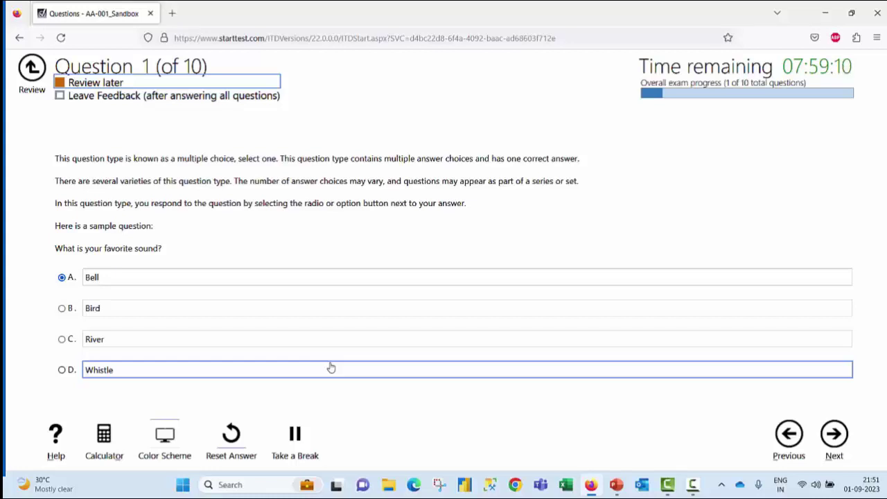
{"action": "left_click", "coordinate": [834, 435]}
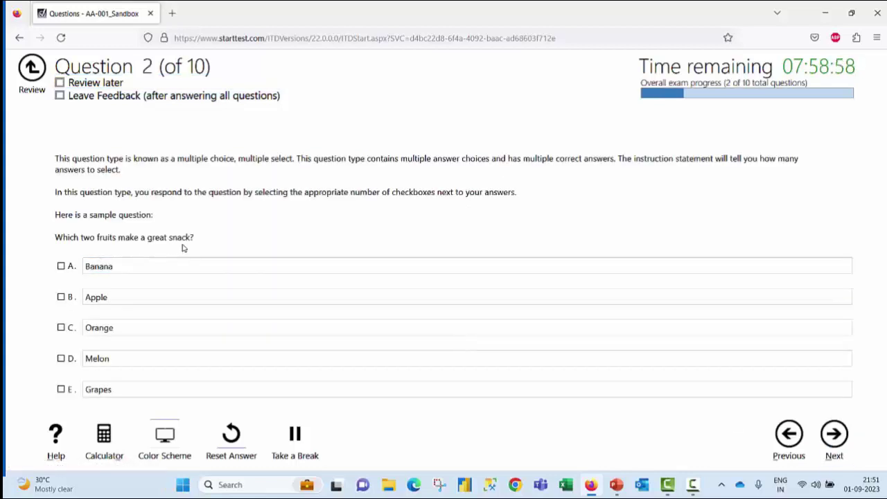
Choose Banana and Apple as the two snack fruits, and try moving Office into the answer area of question 3.
{"action": "left_click", "coordinate": [61, 266]}
{"action": "left_click", "coordinate": [61, 296]}
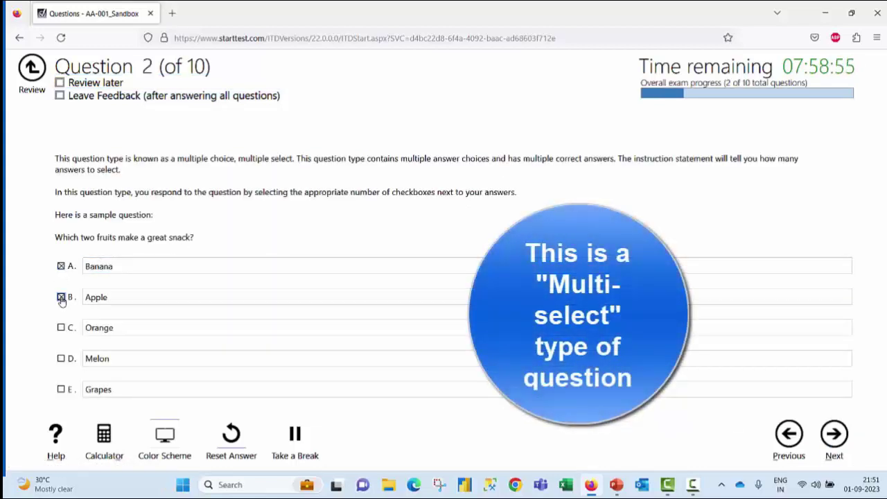
{"action": "left_click", "coordinate": [835, 436]}
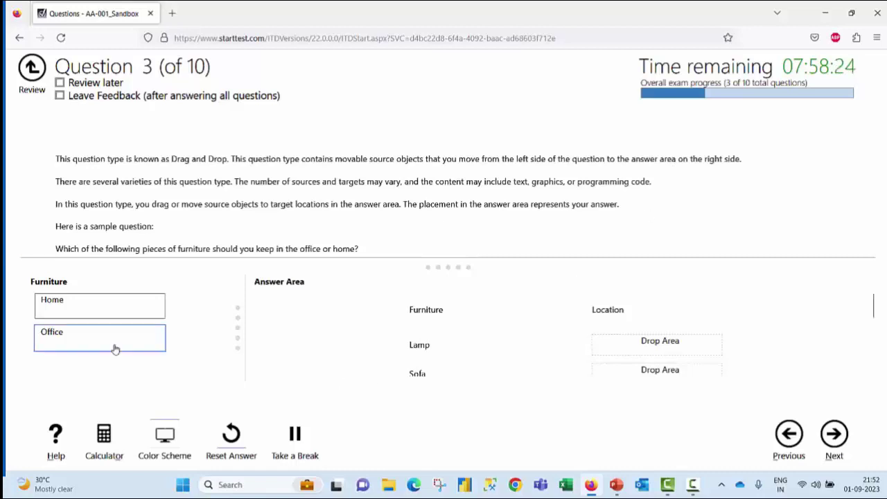
{"action": "left_click_drag", "start_coordinate": [113, 346], "coordinate": [456, 356]}
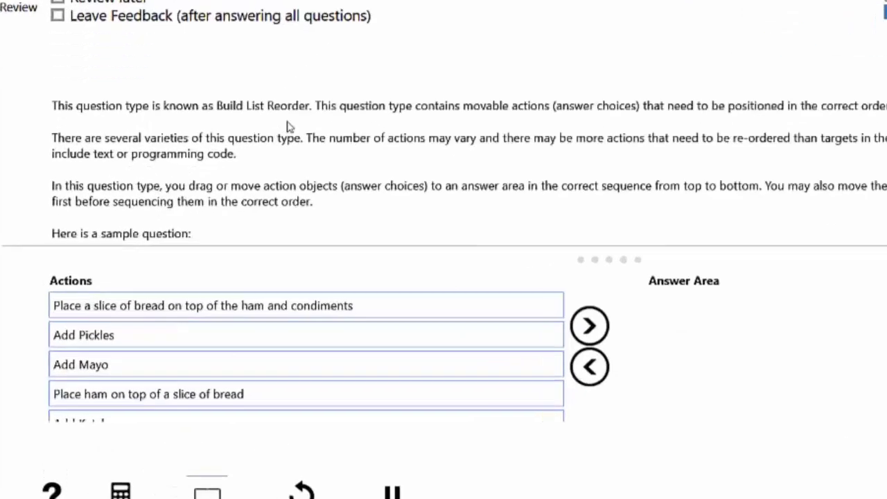
Fill the ham sandwich answer area with the top bread slice, Pickles, Ketchup, bread on the plate, and ham actions, in that order.
{"action": "scroll", "coordinate": [222, 181], "scroll_direction": "down", "scroll_amount": 2}
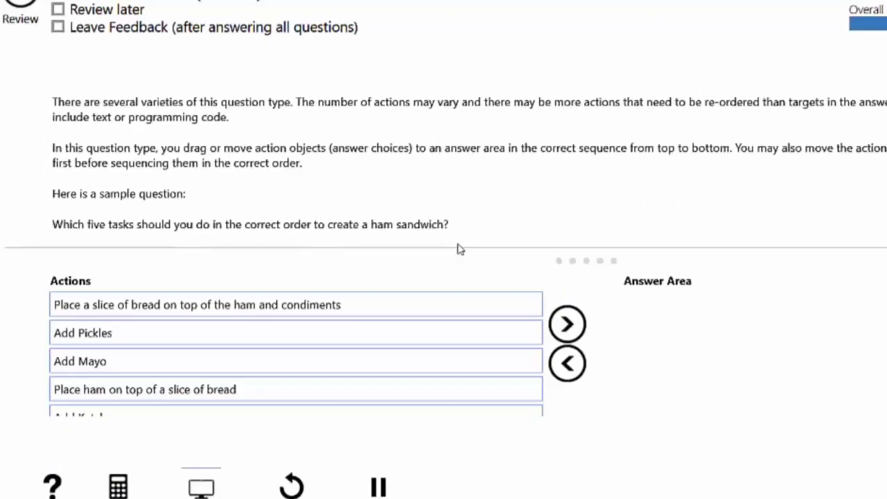
{"action": "double_click", "coordinate": [218, 324]}
{"action": "left_click_drag", "start_coordinate": [134, 300], "coordinate": [578, 319]}
{"action": "left_click_drag", "start_coordinate": [189, 349], "coordinate": [619, 350]}
{"action": "left_click_drag", "start_coordinate": [173, 342], "coordinate": [610, 362]}
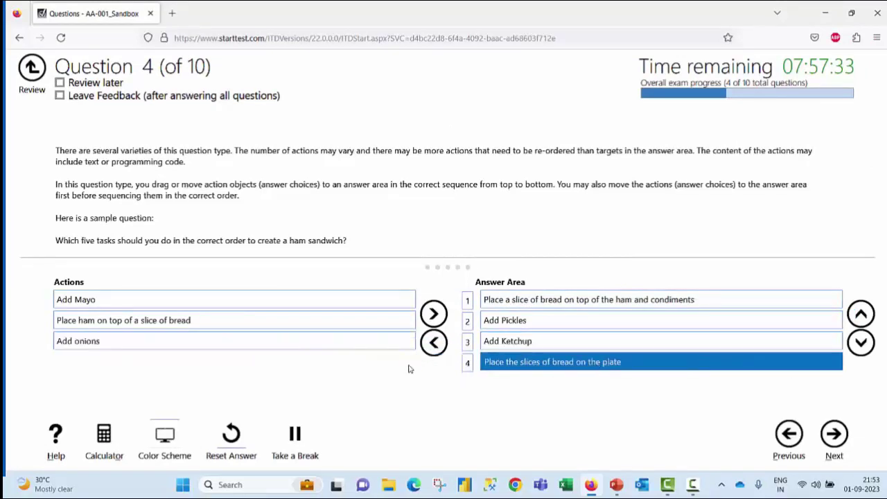
{"action": "left_click_drag", "start_coordinate": [119, 323], "coordinate": [609, 371]}
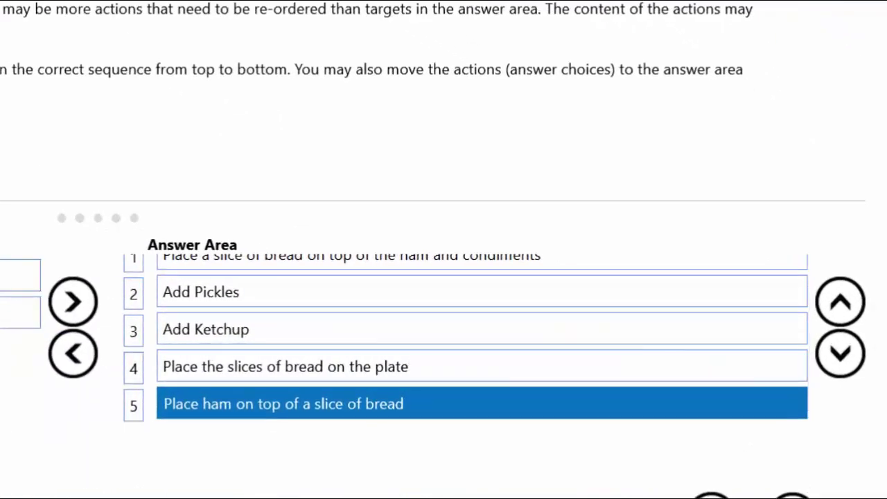
Reorder the sandwich answer list by moving Add Ketchup two positions down, to fifth place.
{"action": "left_click", "coordinate": [248, 339]}
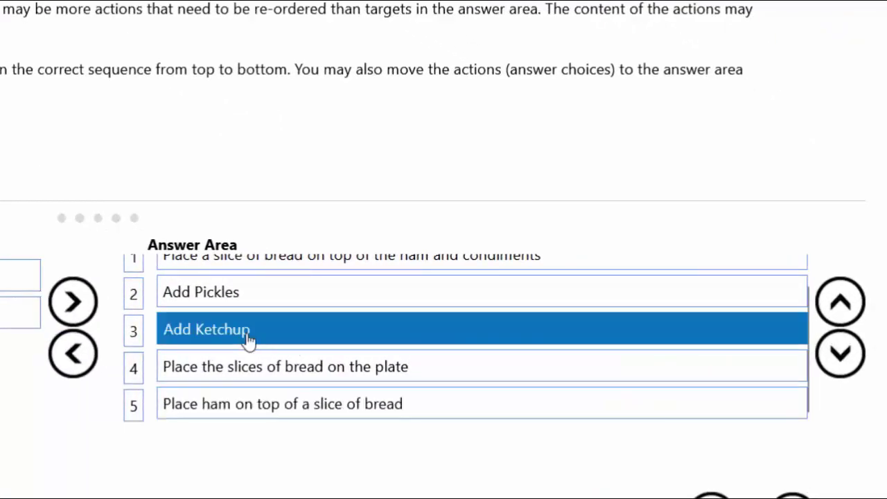
{"action": "left_click", "coordinate": [845, 365]}
{"action": "left_click", "coordinate": [845, 365]}
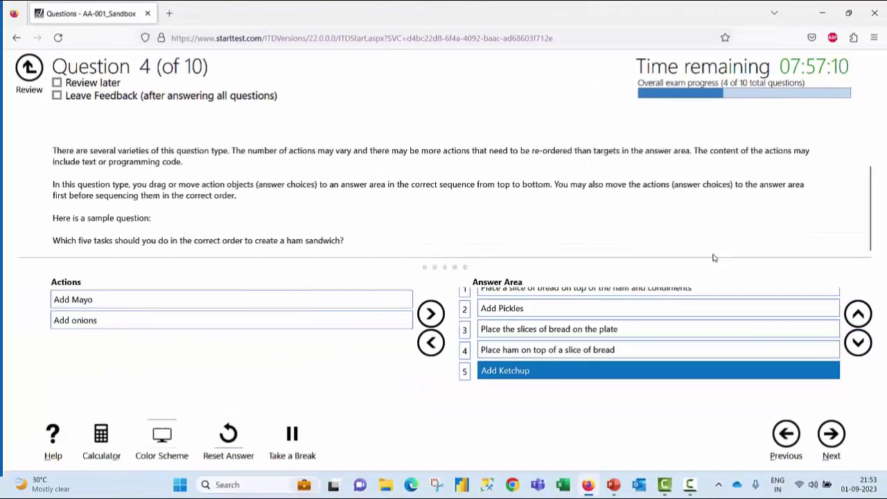
Look through the Application.exe Properties dialog in Active Screen question 5 and advance to question 6.
{"action": "left_click", "coordinate": [833, 432]}
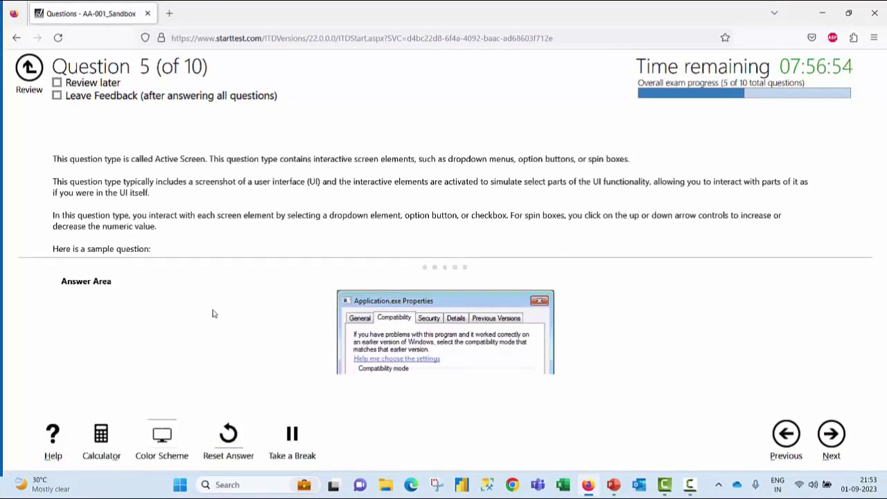
{"action": "scroll", "coordinate": [257, 303], "scroll_direction": "down", "scroll_amount": 5}
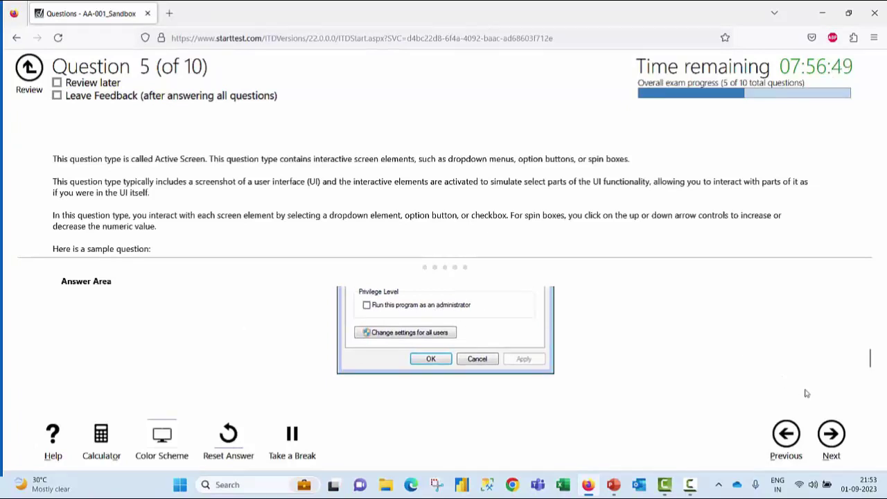
{"action": "left_click", "coordinate": [829, 436]}
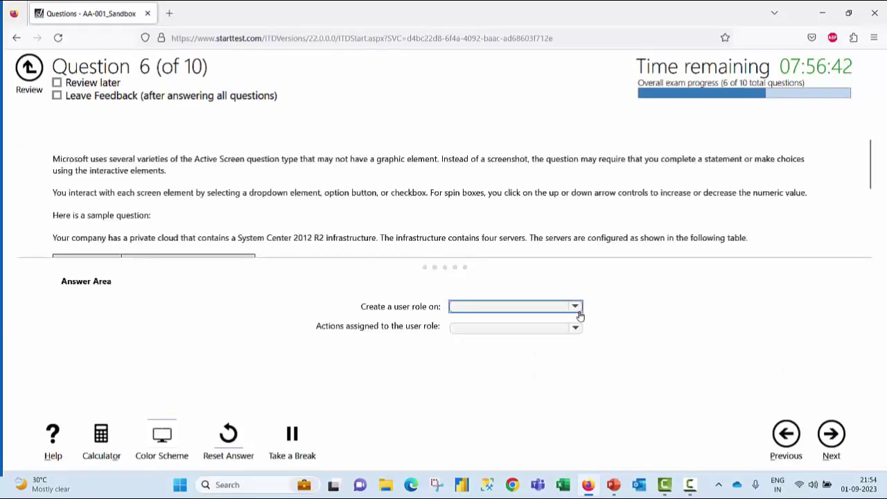
Answer question 6 with Server1 for the user role and Author, Deploy, and Start as its actions, and move on.
{"action": "scroll", "coordinate": [451, 168], "scroll_direction": "down", "scroll_amount": 3}
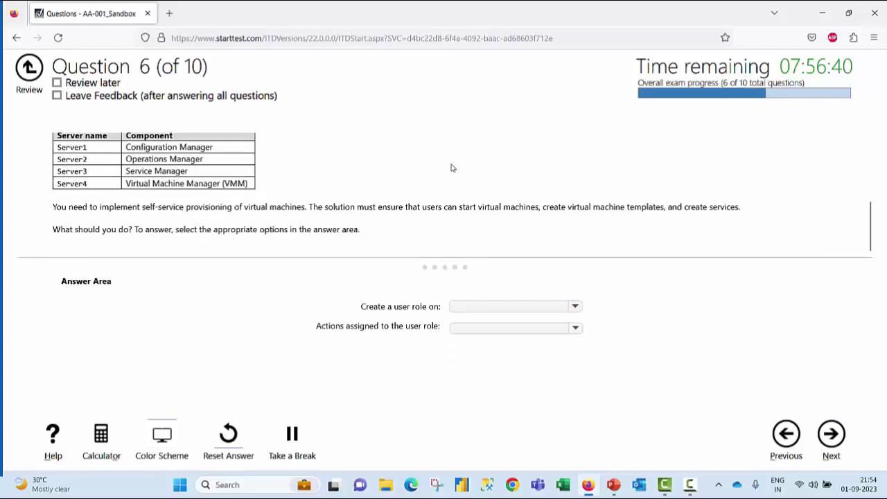
{"action": "left_click", "coordinate": [574, 306]}
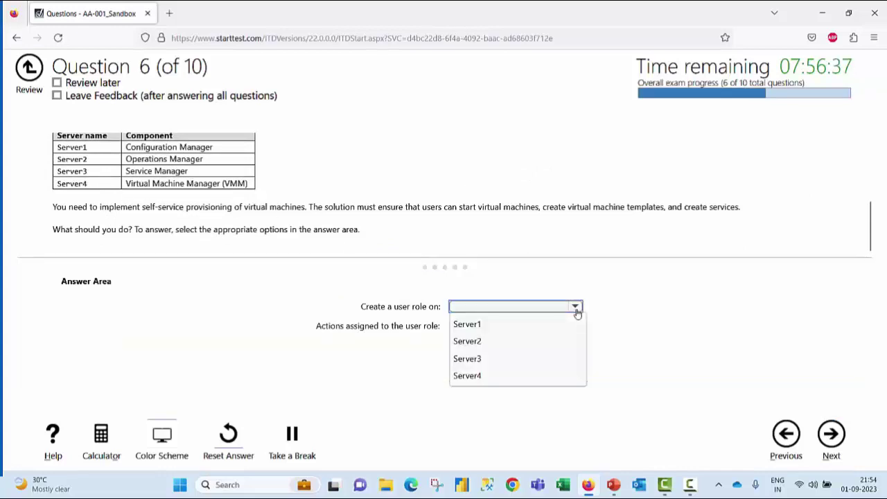
{"action": "left_click", "coordinate": [495, 326]}
{"action": "left_click", "coordinate": [578, 329]}
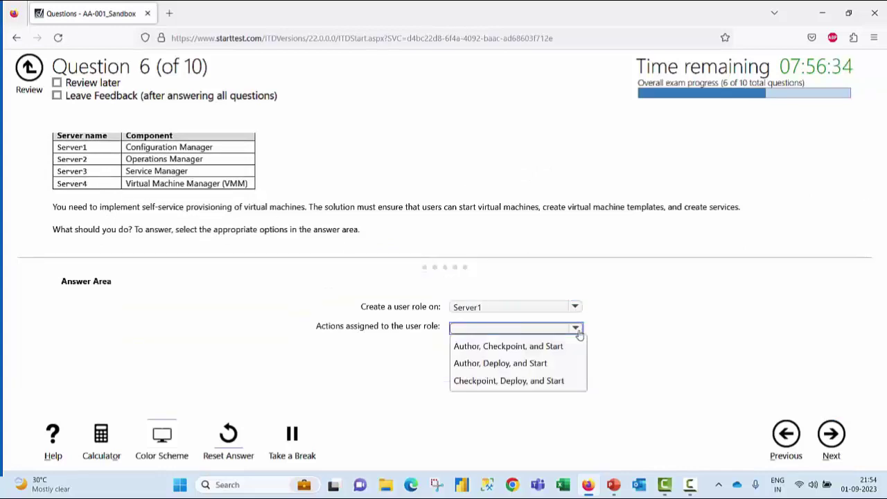
{"action": "left_click", "coordinate": [526, 364]}
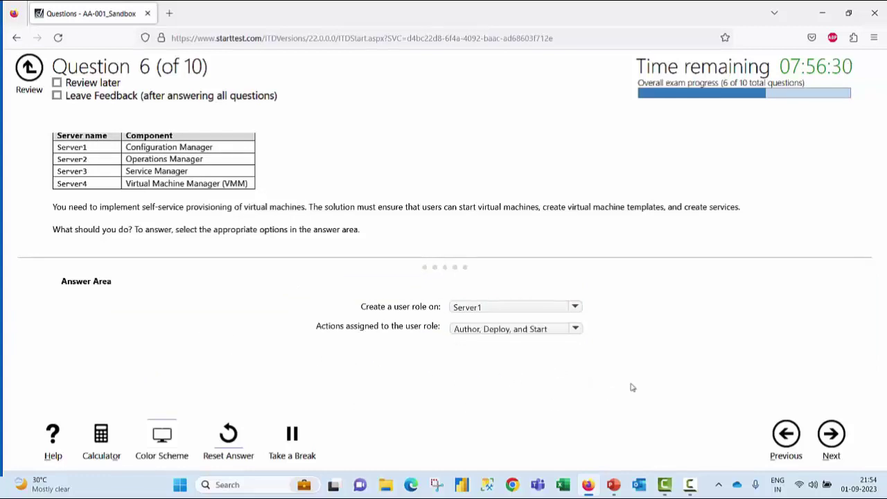
{"action": "left_click", "coordinate": [830, 433]}
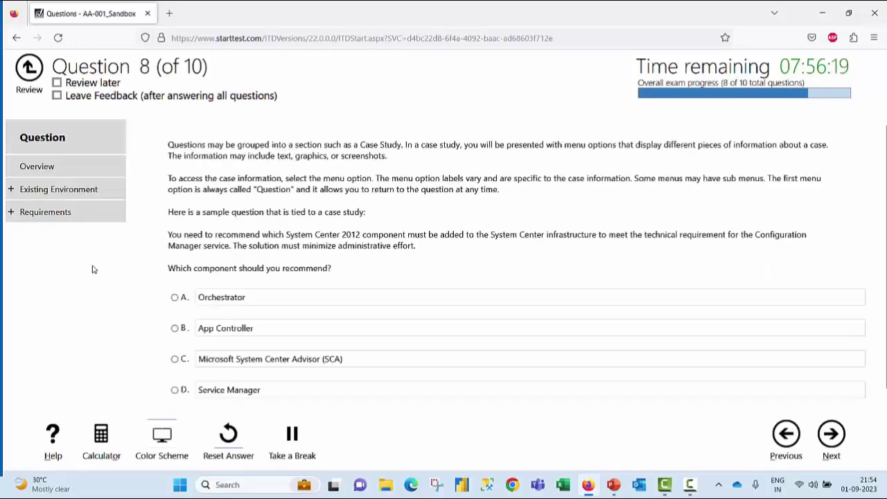
Examine the case study's Existing Environment and Requirements subsections and open Business Goals under Requirements.
{"action": "scroll", "coordinate": [94, 268], "scroll_direction": "down", "scroll_amount": 1}
{"action": "left_click", "coordinate": [12, 190]}
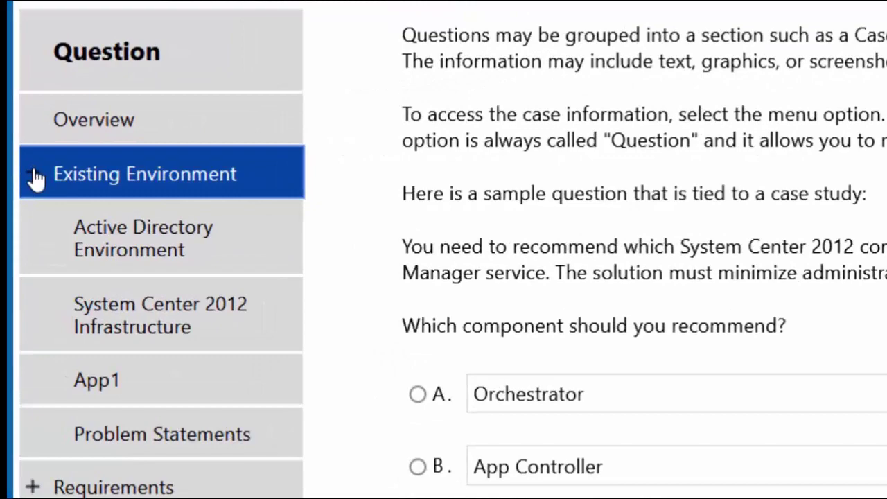
{"action": "left_click", "coordinate": [15, 186]}
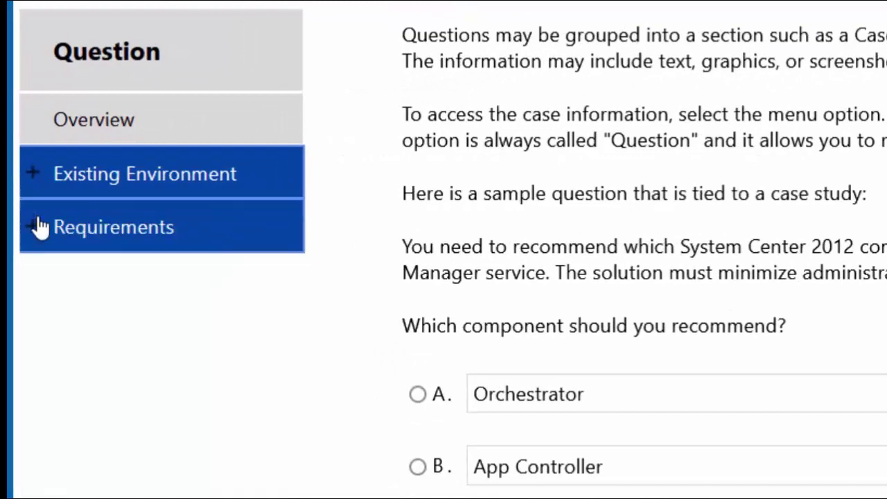
{"action": "left_click", "coordinate": [19, 217]}
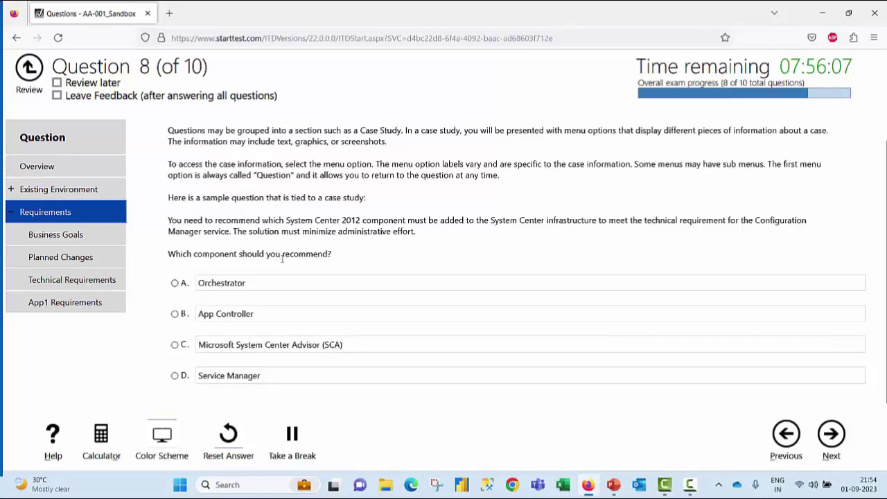
{"action": "left_click", "coordinate": [76, 239]}
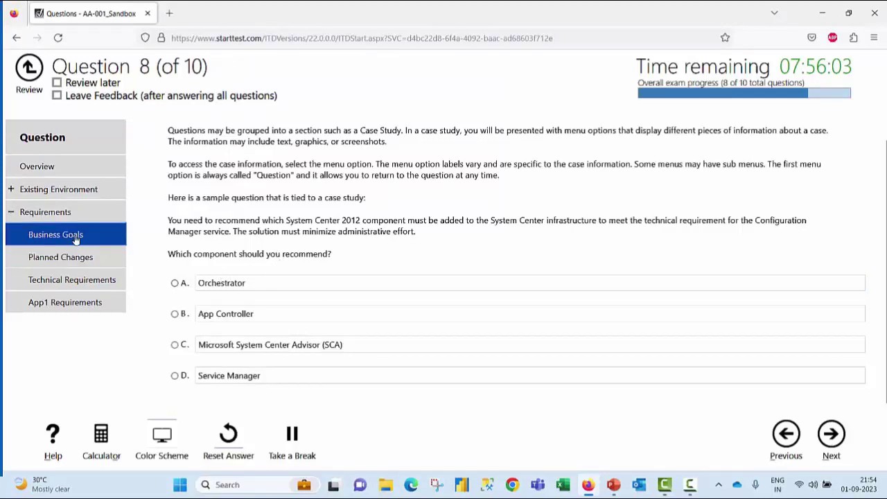
Return to the case study's question 8, answer it with Microsoft System Center Advisor (SCA), and advance to question 9.
{"action": "left_click", "coordinate": [57, 149]}
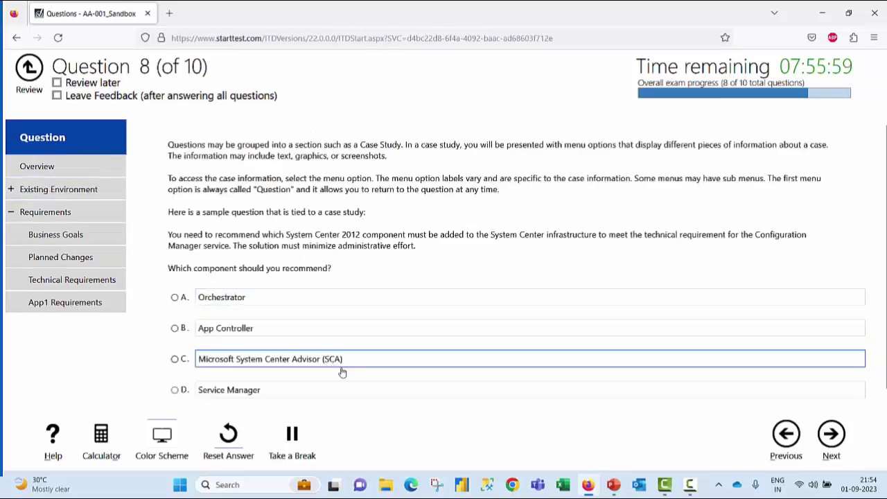
{"action": "left_click", "coordinate": [175, 359]}
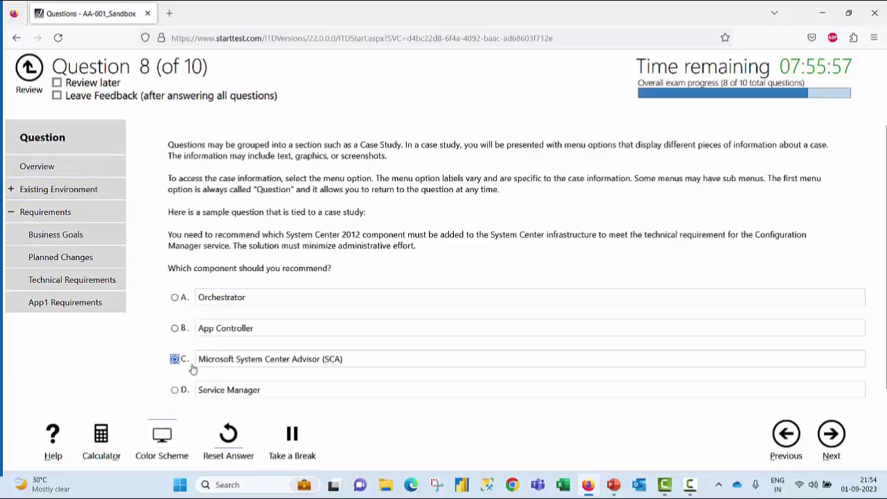
{"action": "left_click", "coordinate": [830, 433]}
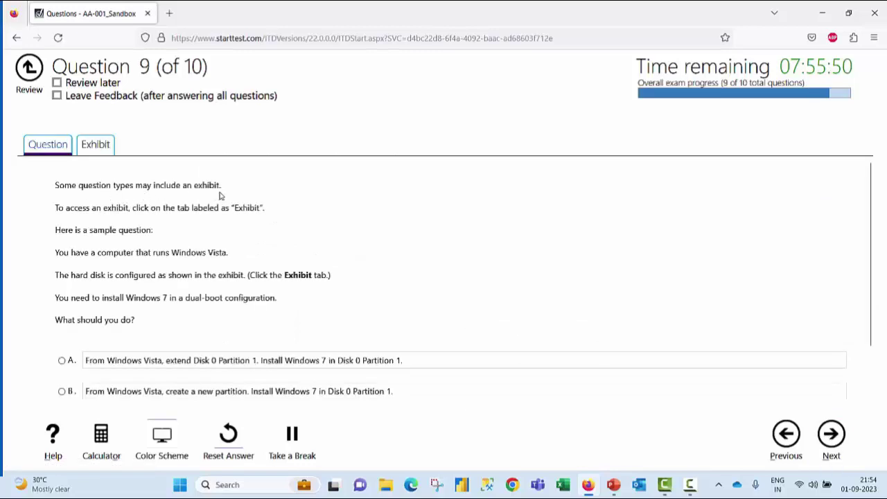
Check question 9's exhibit, answer with option C, installing Windows 7 from the installation media in Disk 0 Partition 1, and move on.
{"action": "left_click", "coordinate": [95, 144]}
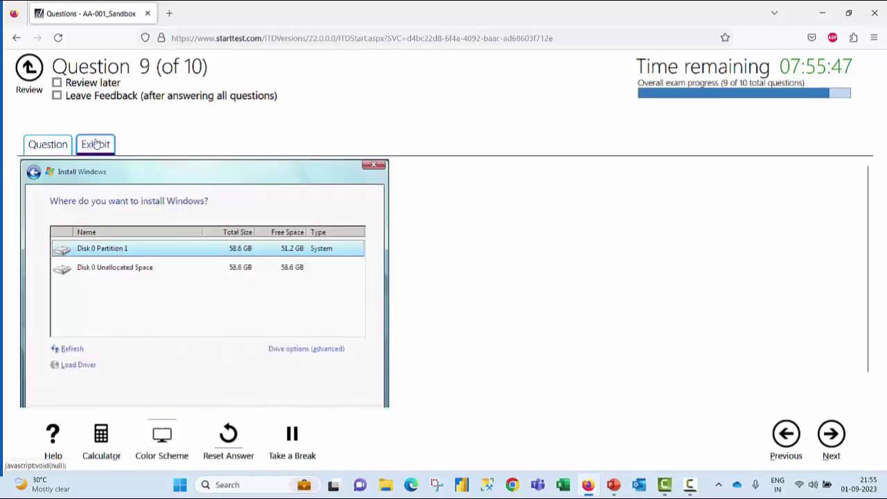
{"action": "scroll", "coordinate": [188, 292], "scroll_direction": "down", "scroll_amount": 1}
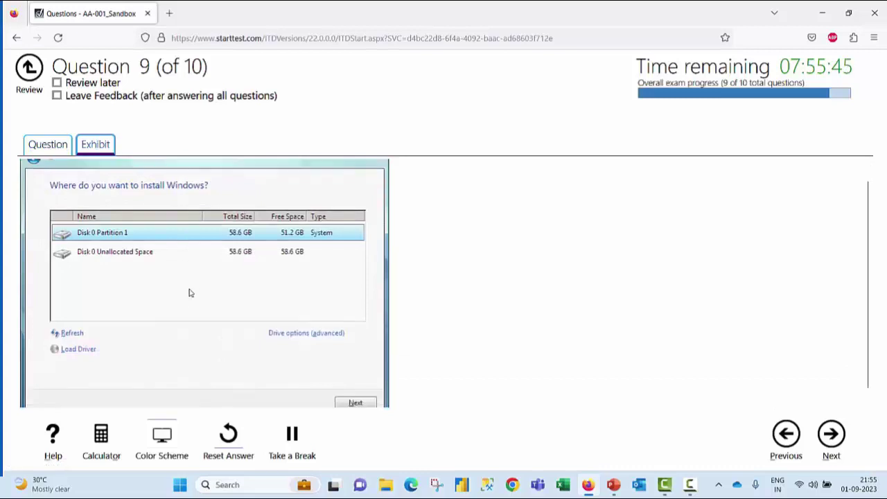
{"action": "scroll", "coordinate": [182, 283], "scroll_direction": "up", "scroll_amount": 1}
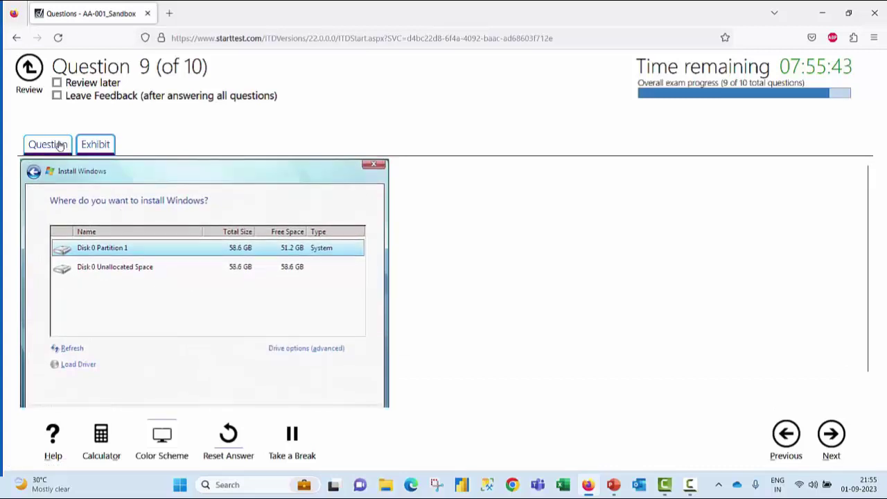
{"action": "left_click", "coordinate": [60, 145]}
{"action": "scroll", "coordinate": [221, 298], "scroll_direction": "down", "scroll_amount": 2}
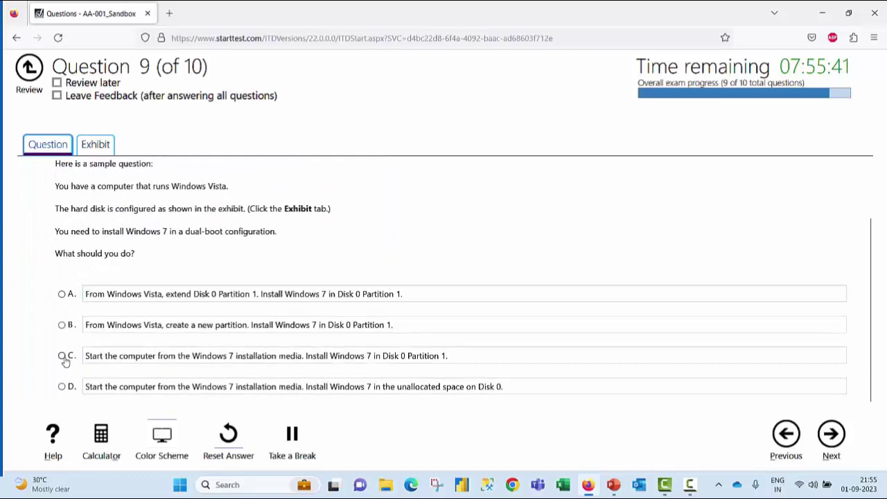
{"action": "left_click", "coordinate": [61, 355]}
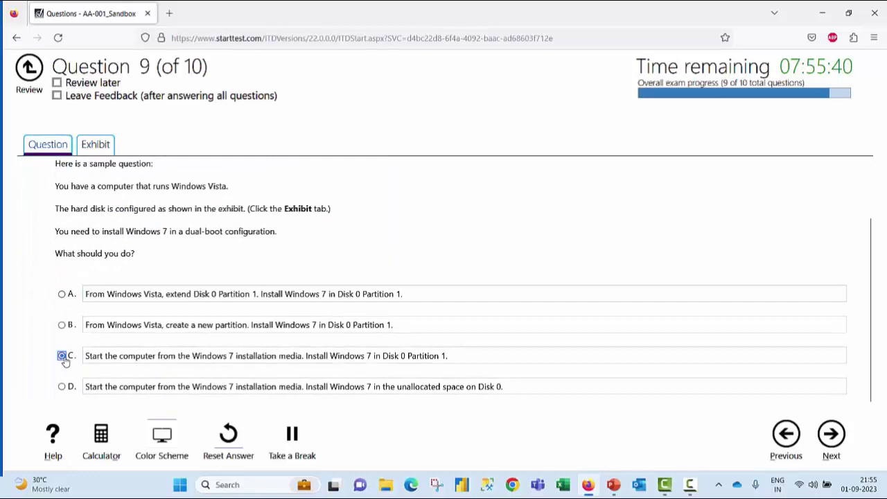
{"action": "left_click", "coordinate": [831, 433]}
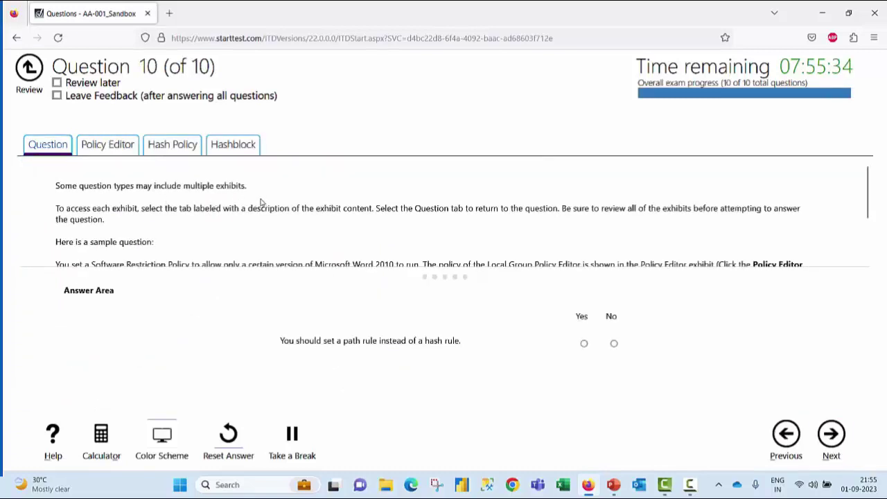
Look through question 10's Policy Editor, Hash Policy, and Hashblock exhibits.
{"action": "left_click", "coordinate": [104, 149]}
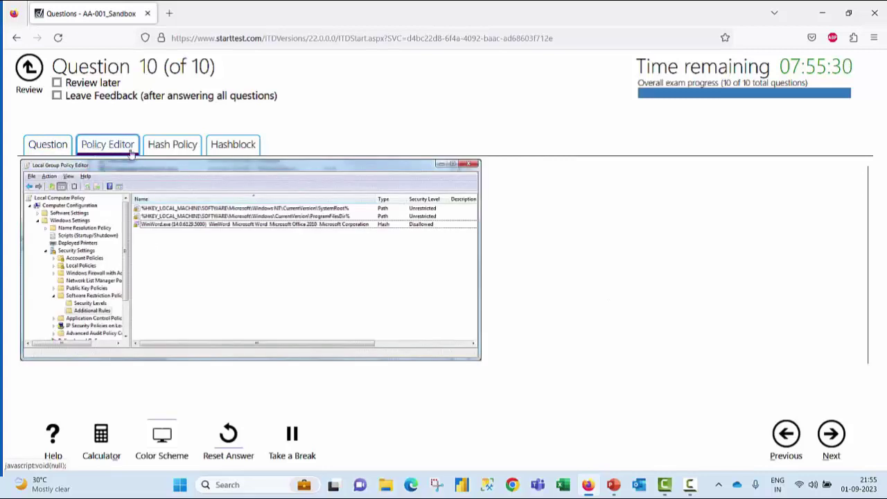
{"action": "left_click", "coordinate": [167, 147]}
{"action": "left_click", "coordinate": [221, 145]}
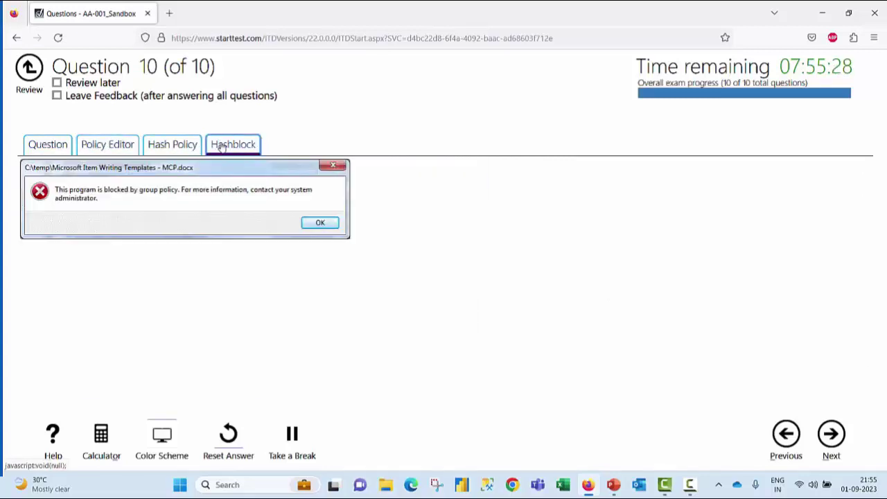
Answer question 10 with Yes for the path rule and No for the Unrestricted security level, and proceed to the answer review.
{"action": "left_click", "coordinate": [62, 145]}
{"action": "scroll", "coordinate": [241, 223], "scroll_direction": "down", "scroll_amount": 2}
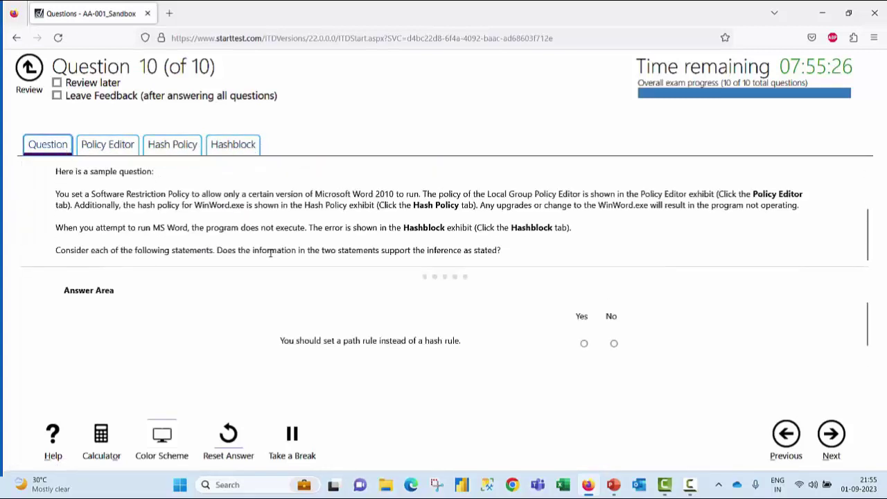
{"action": "scroll", "coordinate": [444, 316], "scroll_direction": "down", "scroll_amount": 2}
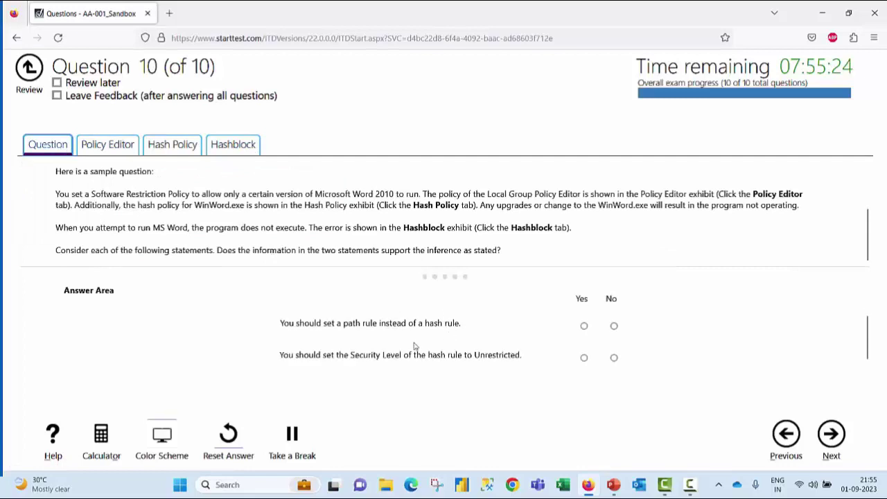
{"action": "left_click", "coordinate": [584, 329]}
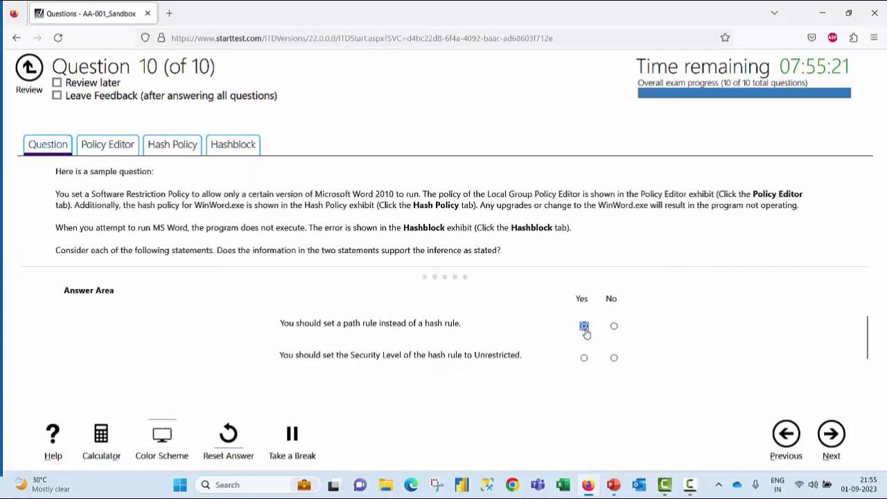
{"action": "left_click", "coordinate": [614, 358]}
{"action": "left_click", "coordinate": [839, 439]}
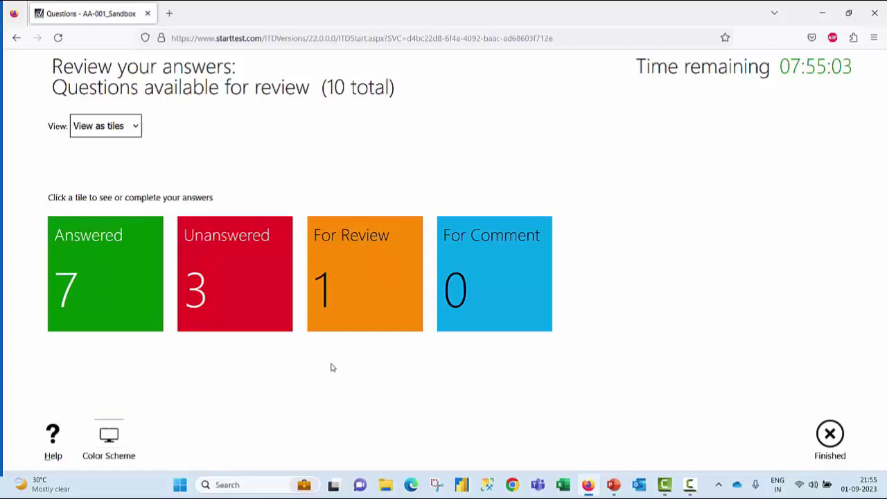
Open question 1 from the questions marked for review, clear its Review later mark, and return to the review summary.
{"action": "left_click", "coordinate": [348, 300]}
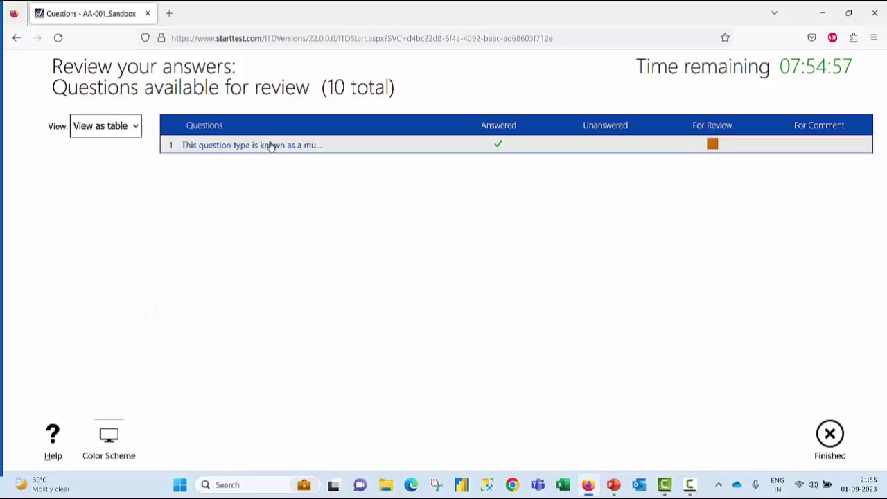
{"action": "left_click", "coordinate": [271, 145]}
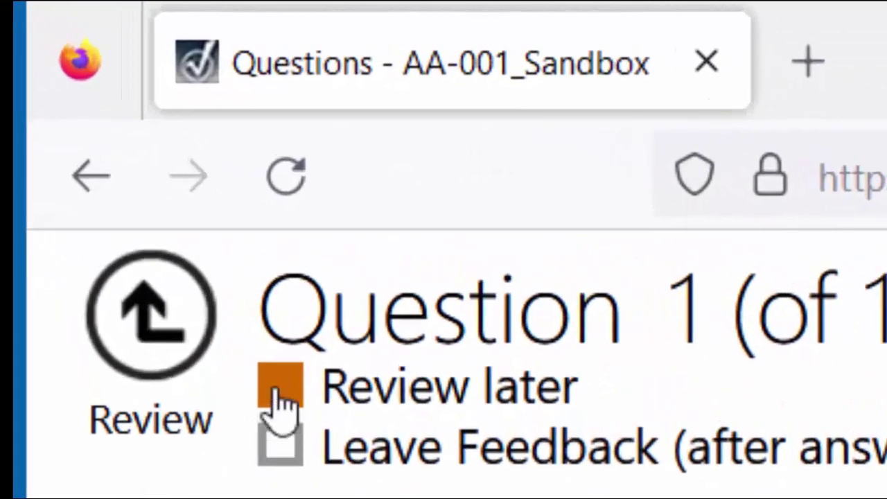
{"action": "left_click", "coordinate": [277, 395]}
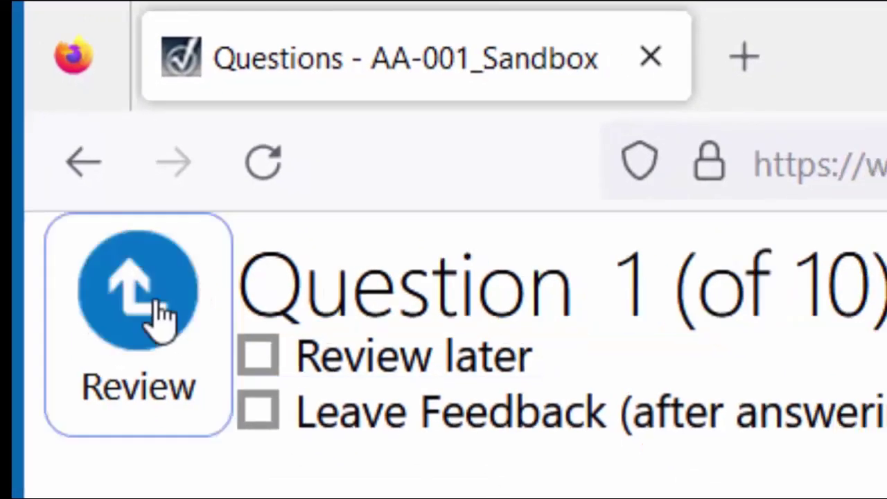
{"action": "left_click", "coordinate": [160, 334]}
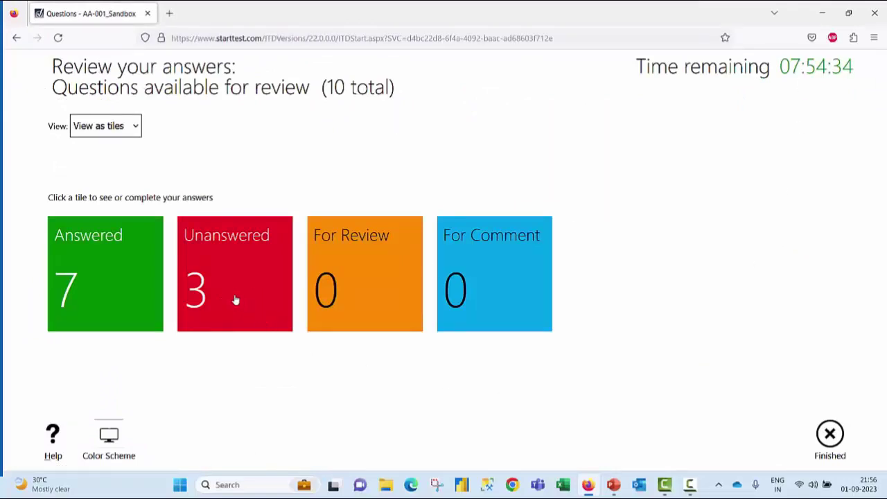
List the unanswered questions, then finish the question section of the exam and confirm ending it.
{"action": "left_click", "coordinate": [235, 299]}
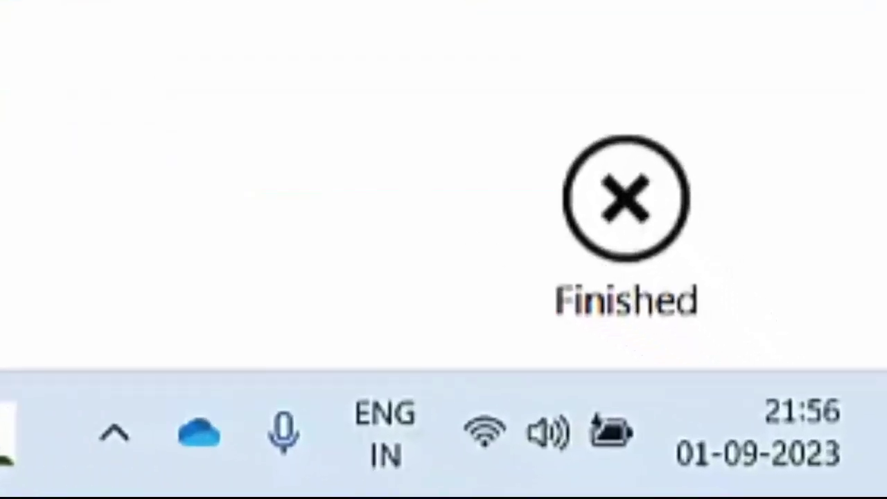
{"action": "left_click", "coordinate": [625, 229]}
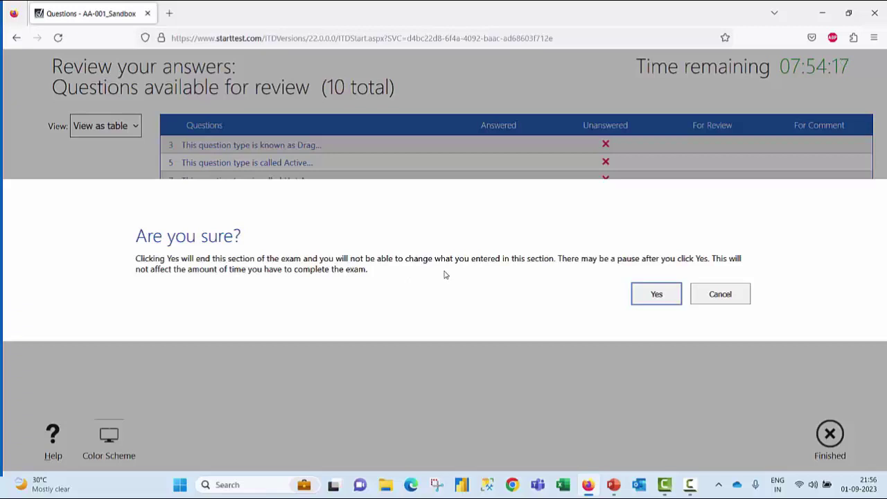
{"action": "left_click", "coordinate": [655, 295]}
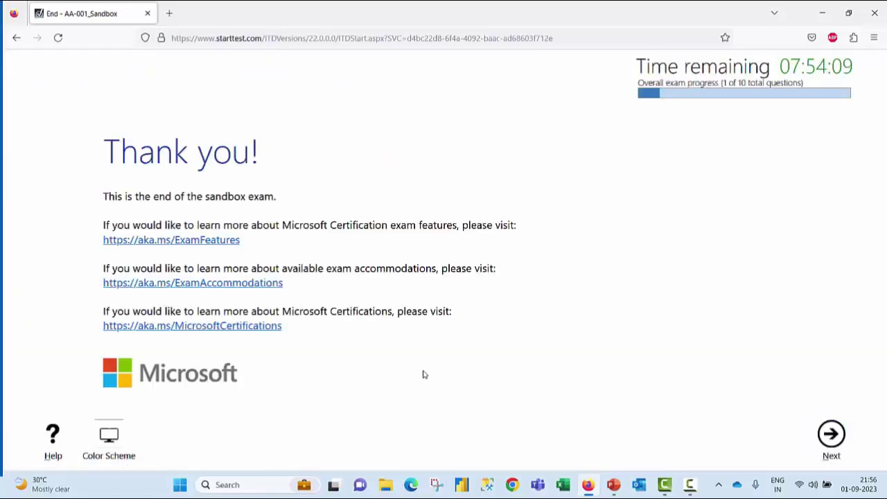
Continue past the Thank you page and exit the question feedback section without leaving comments.
{"action": "left_click", "coordinate": [831, 435]}
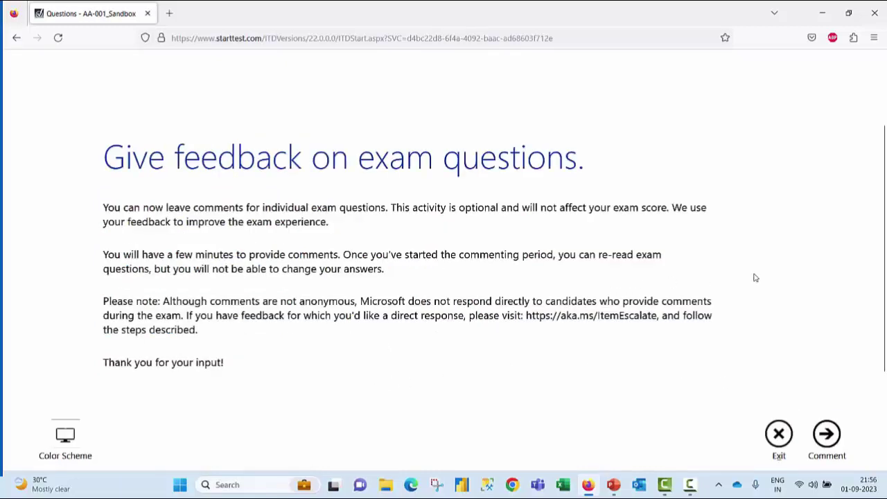
{"action": "left_click", "coordinate": [779, 435]}
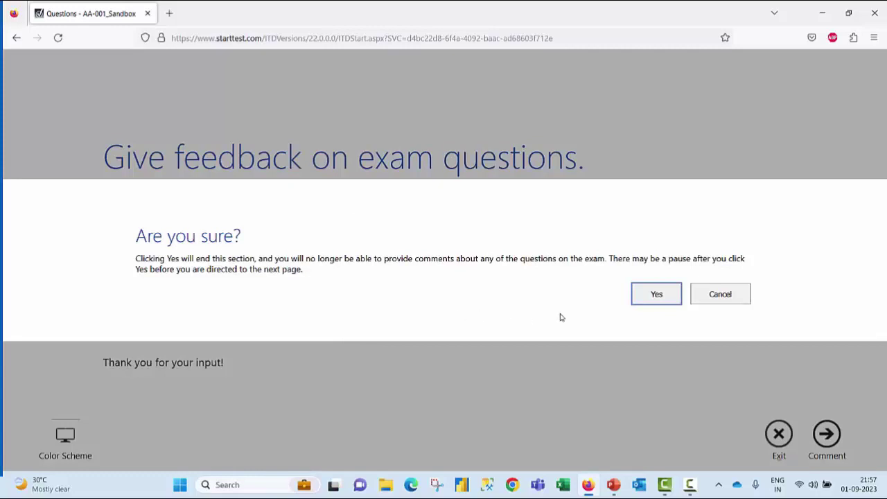
{"action": "left_click", "coordinate": [648, 297]}
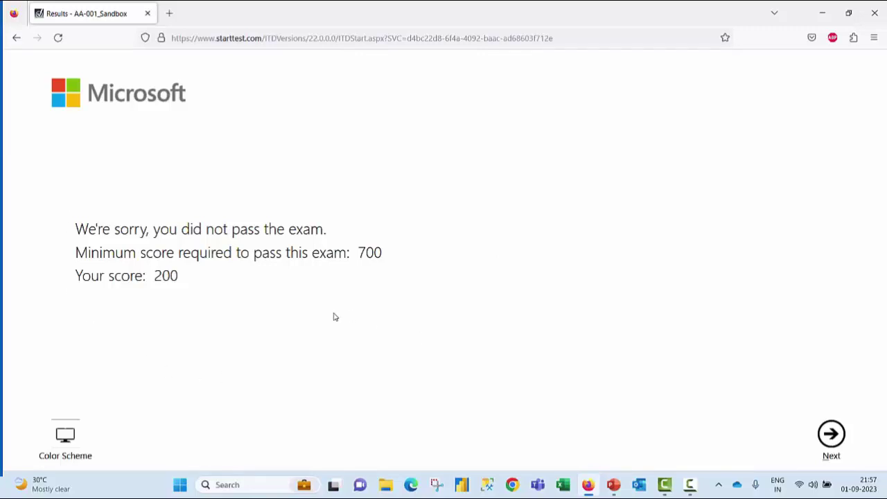
Proceed from the exam result to the score report and examine the performance by exam section.
{"action": "key", "text": "alt+n"}
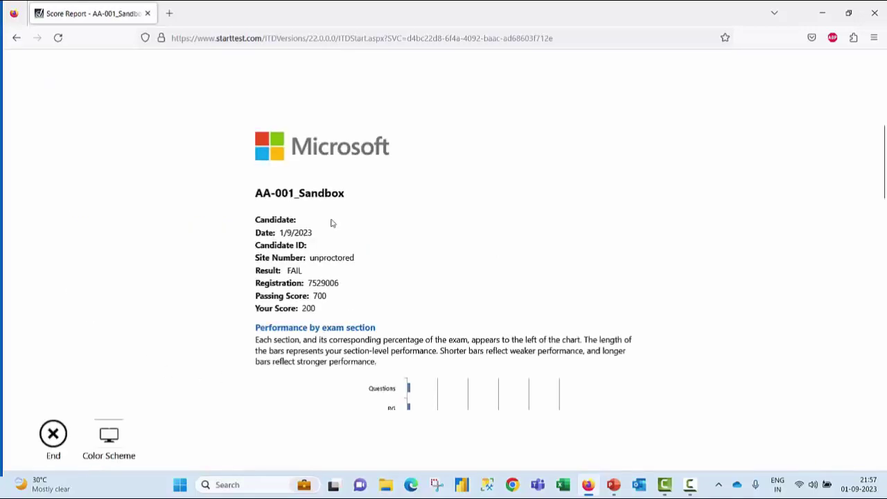
{"action": "scroll", "coordinate": [332, 222], "scroll_direction": "down", "scroll_amount": 2}
{"action": "scroll", "coordinate": [332, 223], "scroll_direction": "down", "scroll_amount": 2}
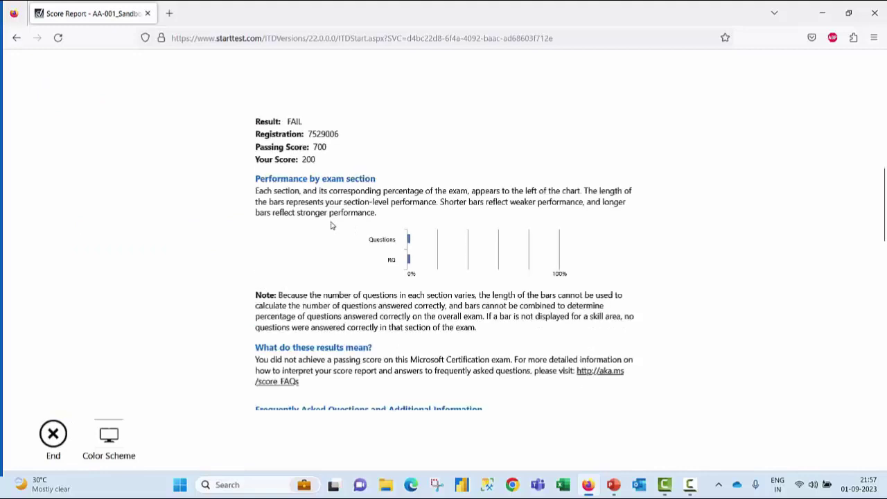